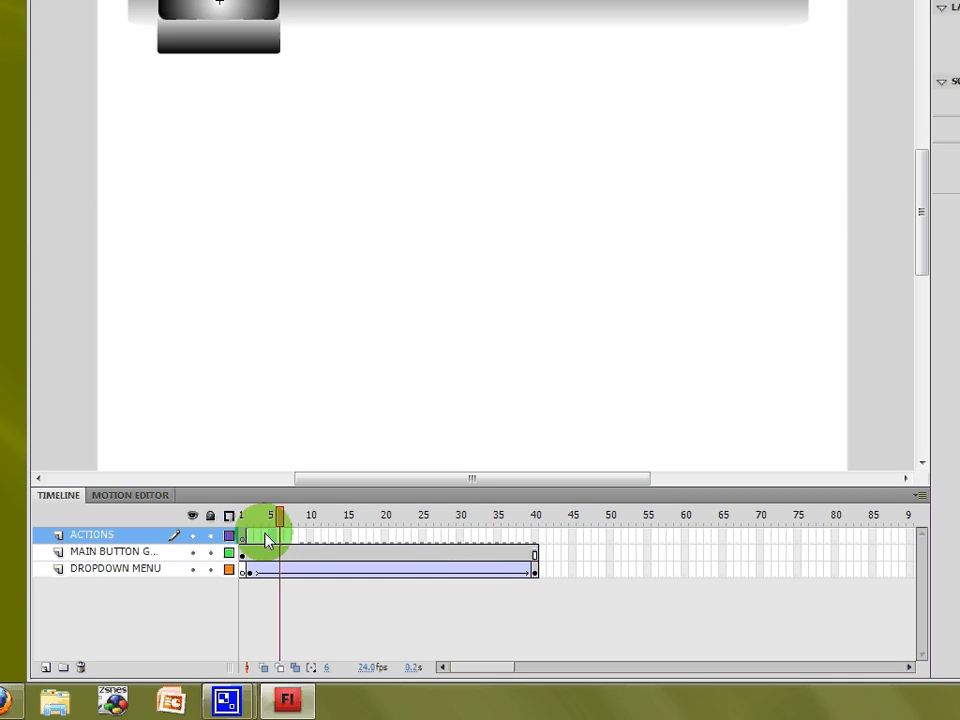
# Step: Adjust the height of the dropdown panel at frame 40 of the DROPDOWN MENU layer to about 209 px
pyautogui.click(536, 571)
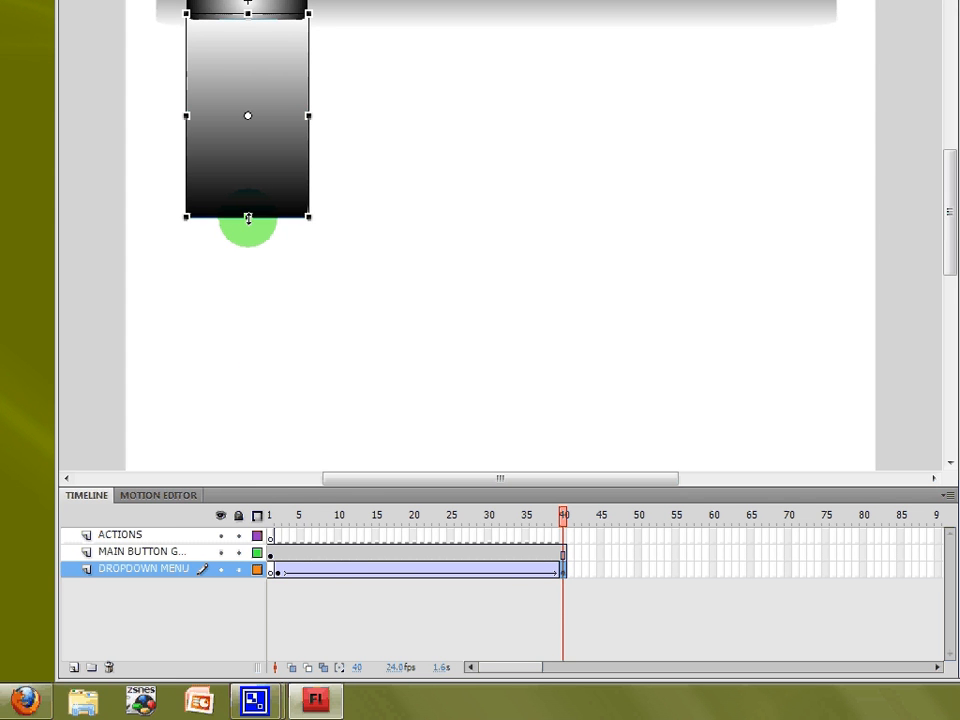
pyautogui.moveTo(248, 217); pyautogui.dragTo(246, 94)
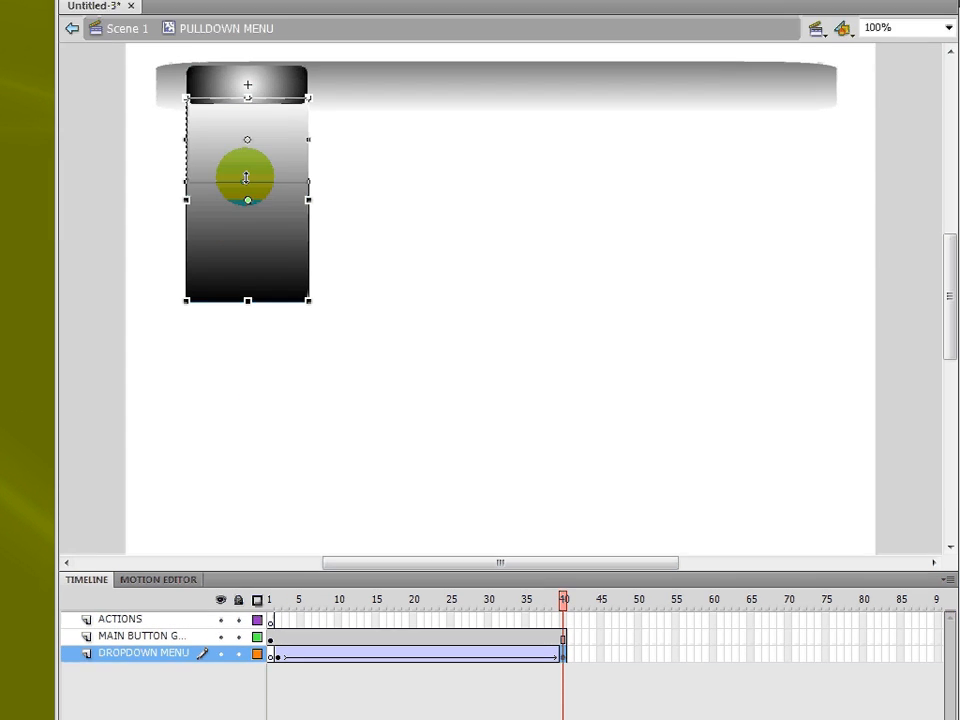
pyautogui.moveTo(246, 178); pyautogui.dragTo(244, 296)
pyautogui.click(245, 197)
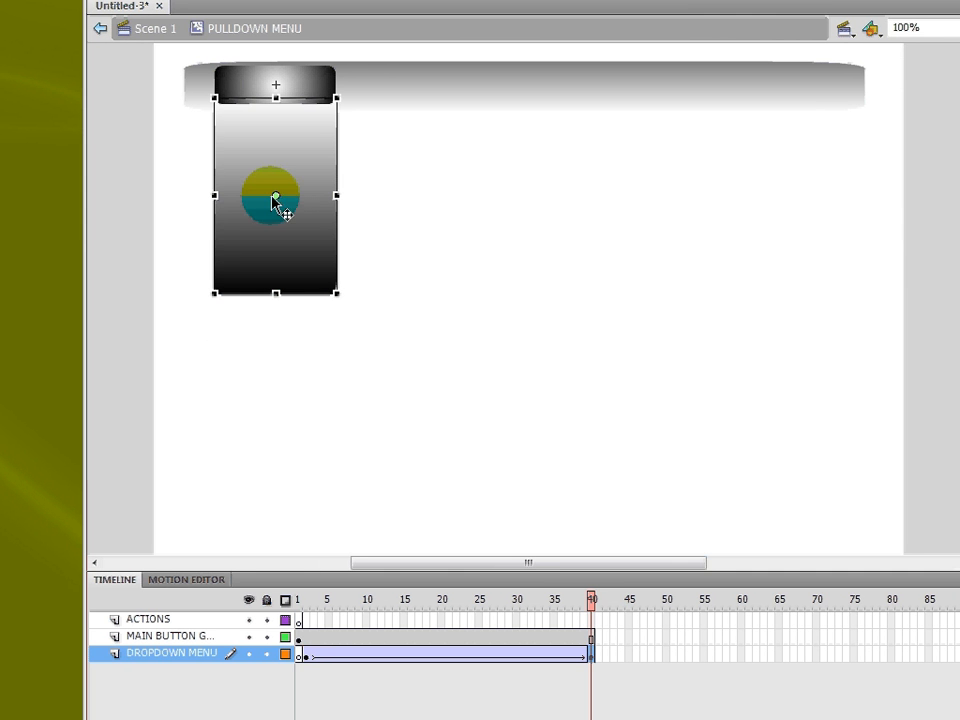
# Step: Try stretching and rotating the dropdown panel about a transformation point moved to its upper edge, then undo these changes
pyautogui.moveTo(274, 198); pyautogui.dragTo(274, 139)
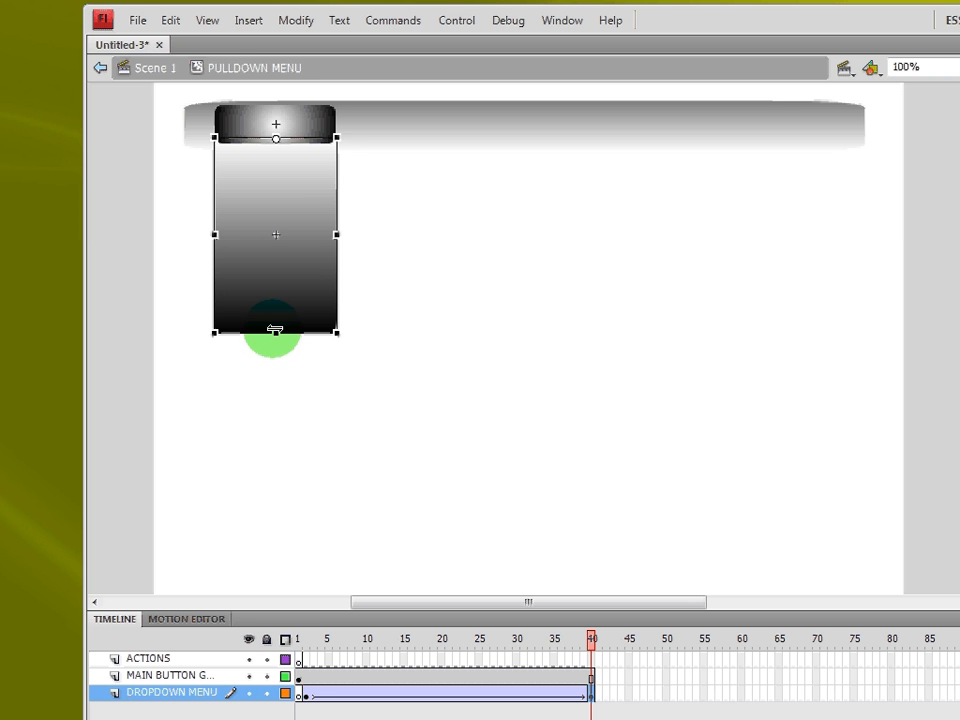
pyautogui.moveTo(274, 331); pyautogui.dragTo(294, 349)
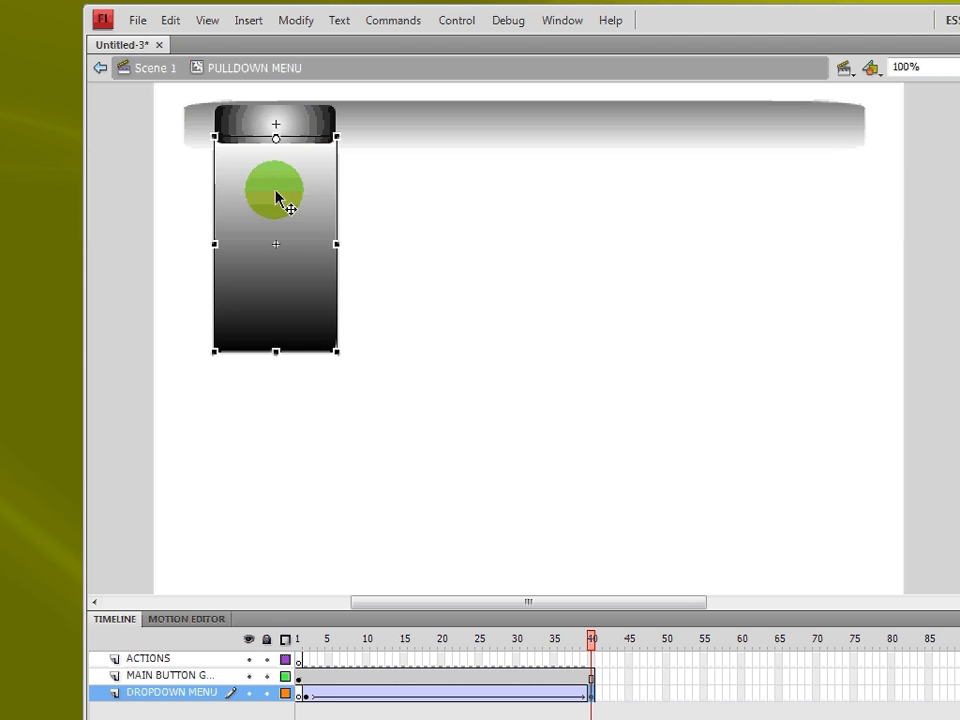
pyautogui.click(418, 354)
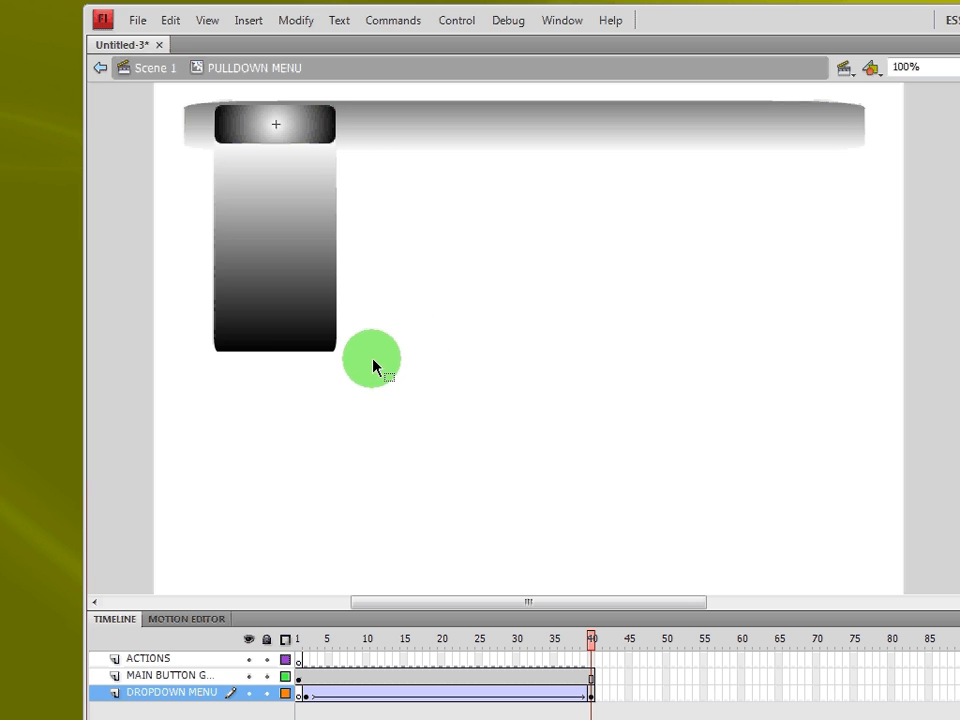
pyautogui.click(312, 347)
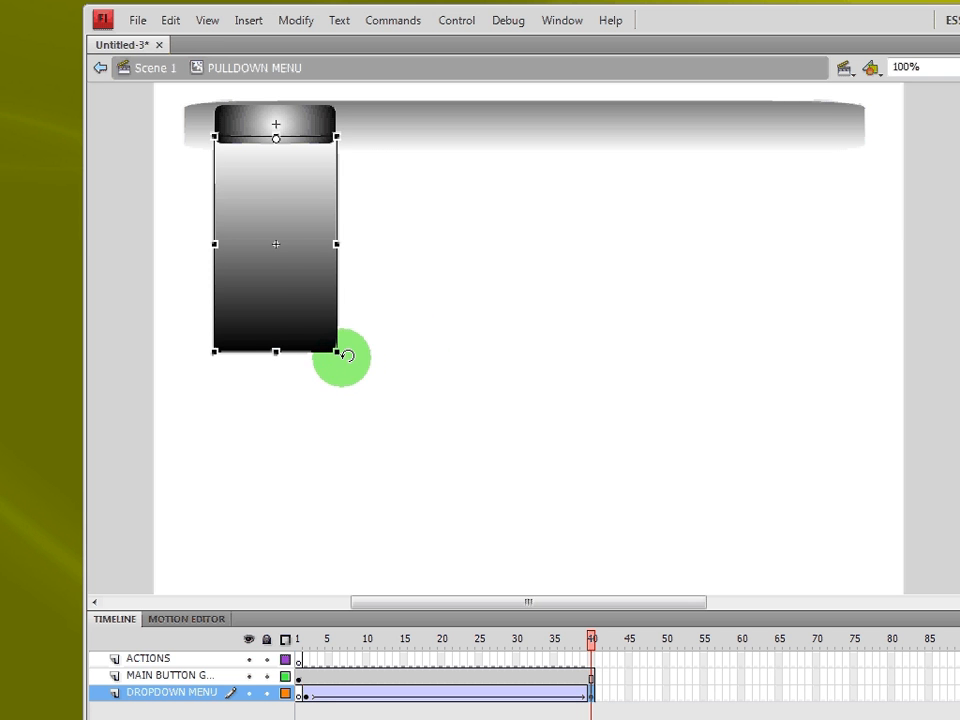
pyautogui.moveTo(342, 356); pyautogui.dragTo(356, 462)
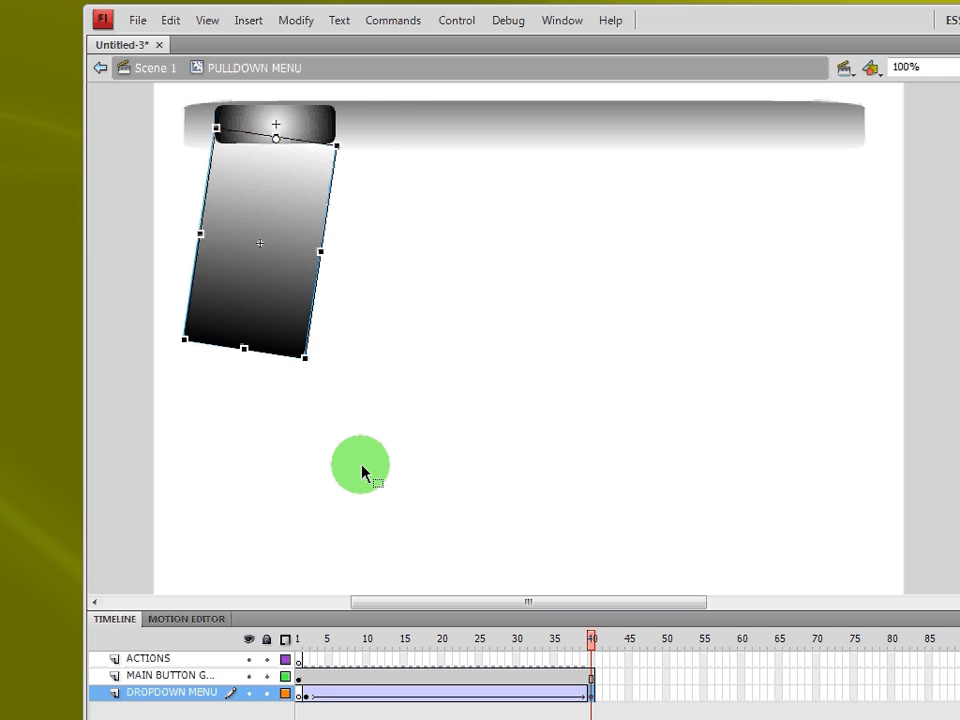
pyautogui.hotkey('ctrl', 'z')
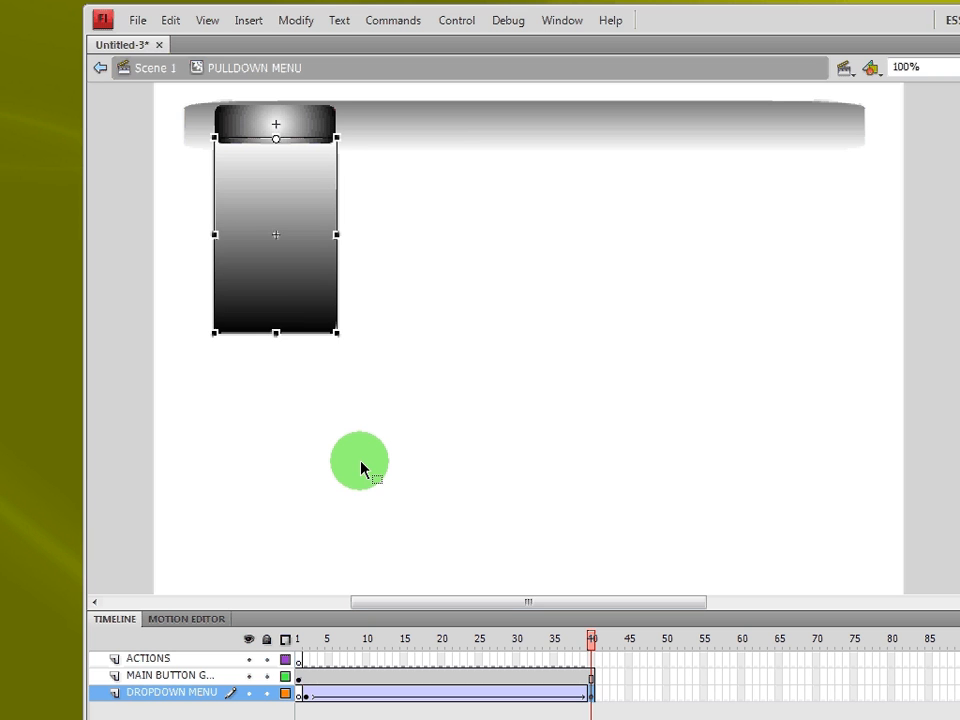
pyautogui.hotkey('ctrl', 'z')
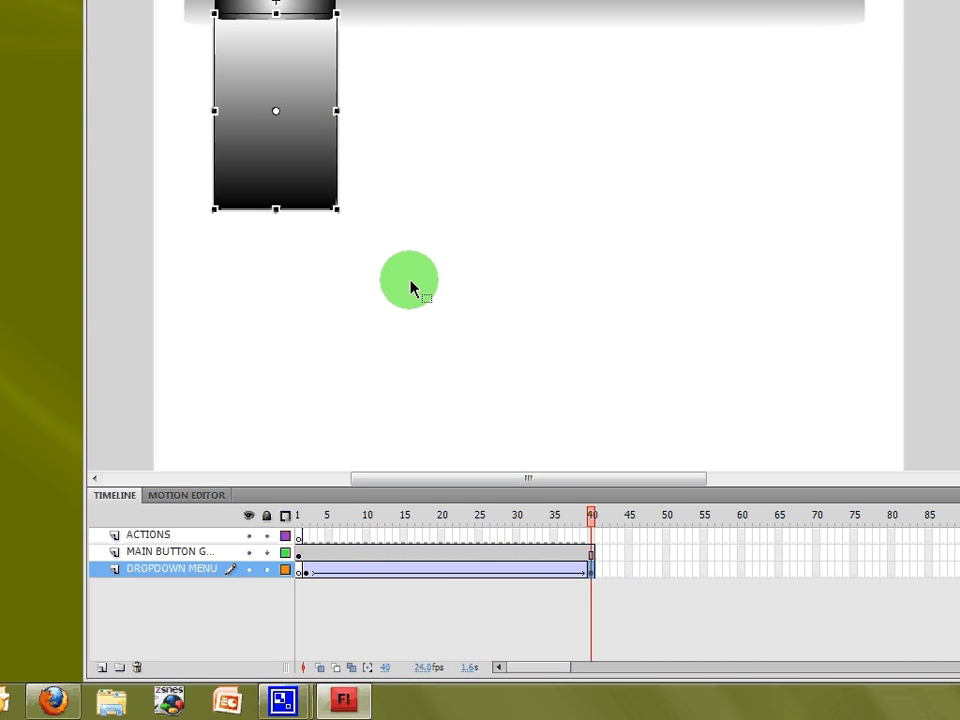
# Step: Test the movie to preview the dropdown animation, and close the preview
pyautogui.hotkey('ctrl', 'Return')
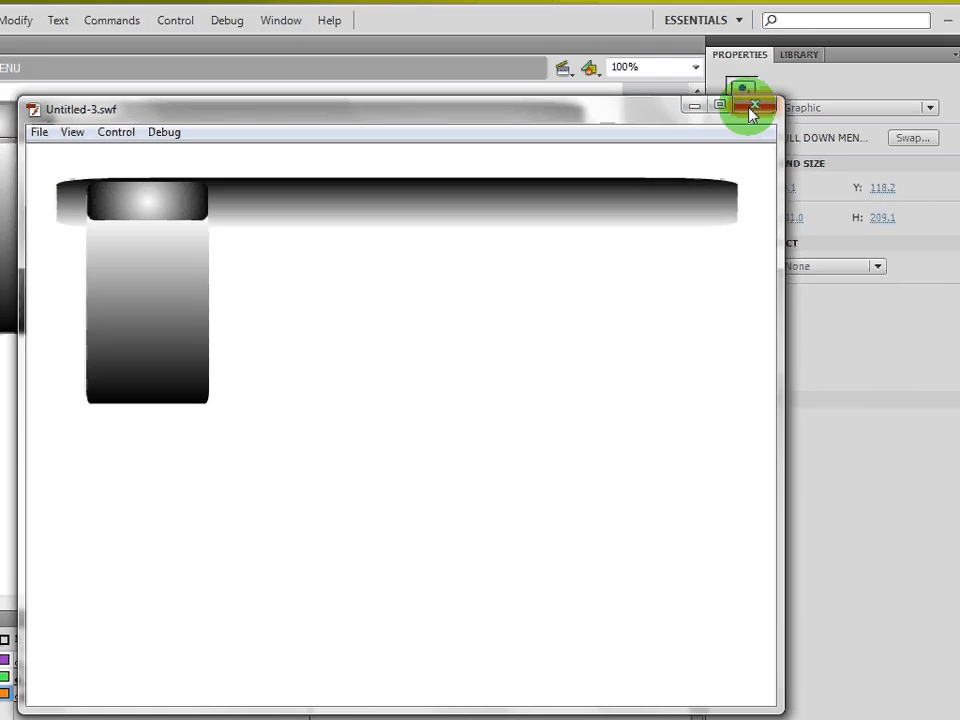
pyautogui.click(866, 68)
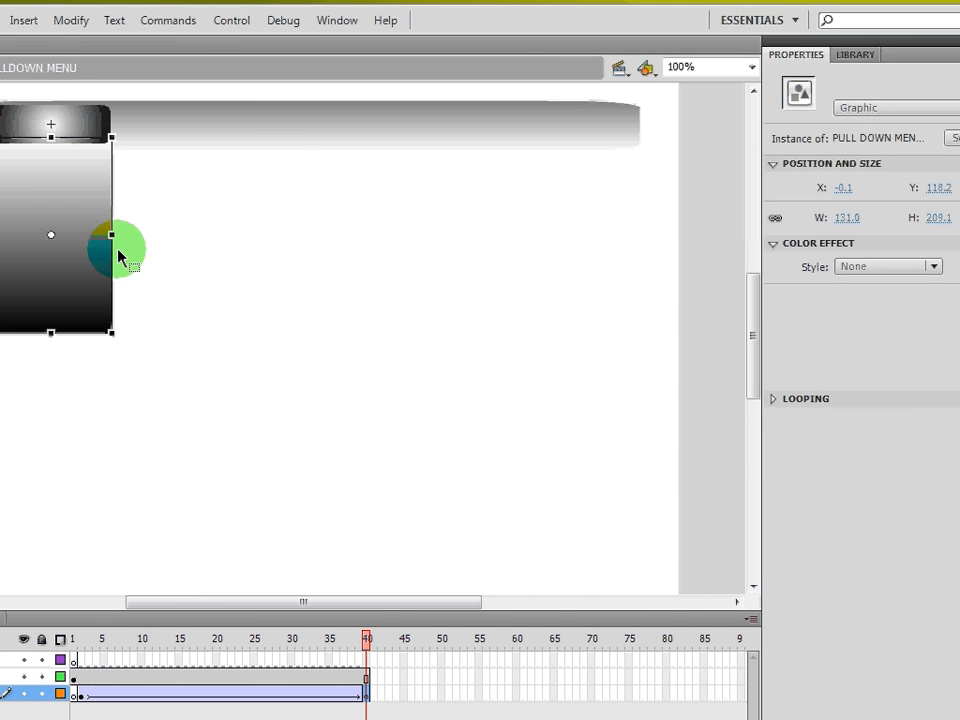
# Step: Add the script stop(); to frame 1 of the ACTIONS layer
pyautogui.click(337, 20)
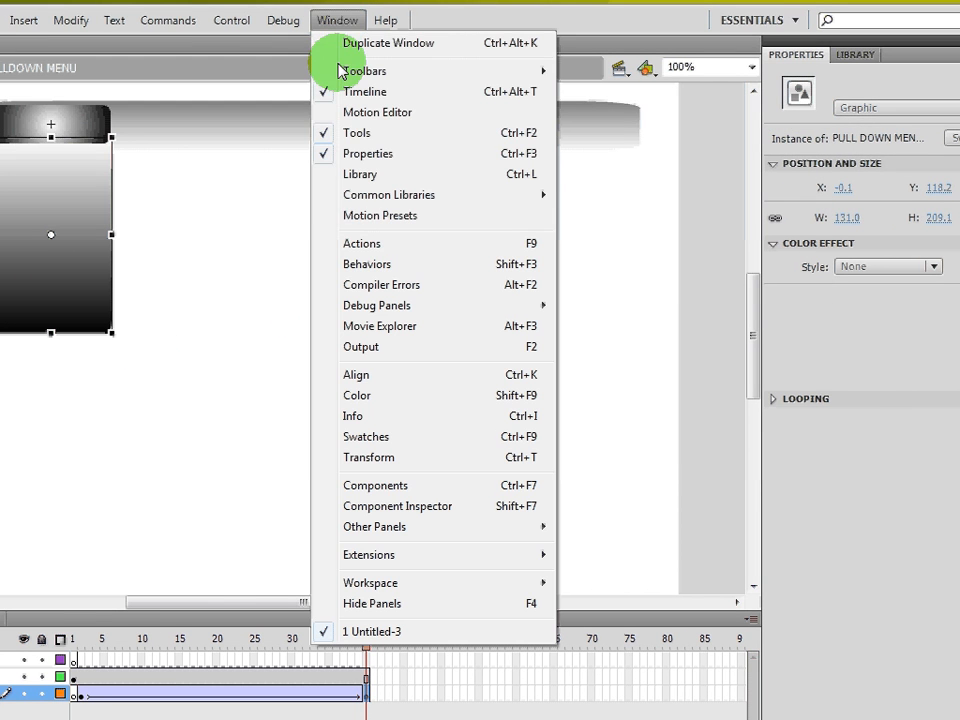
pyautogui.click(356, 243)
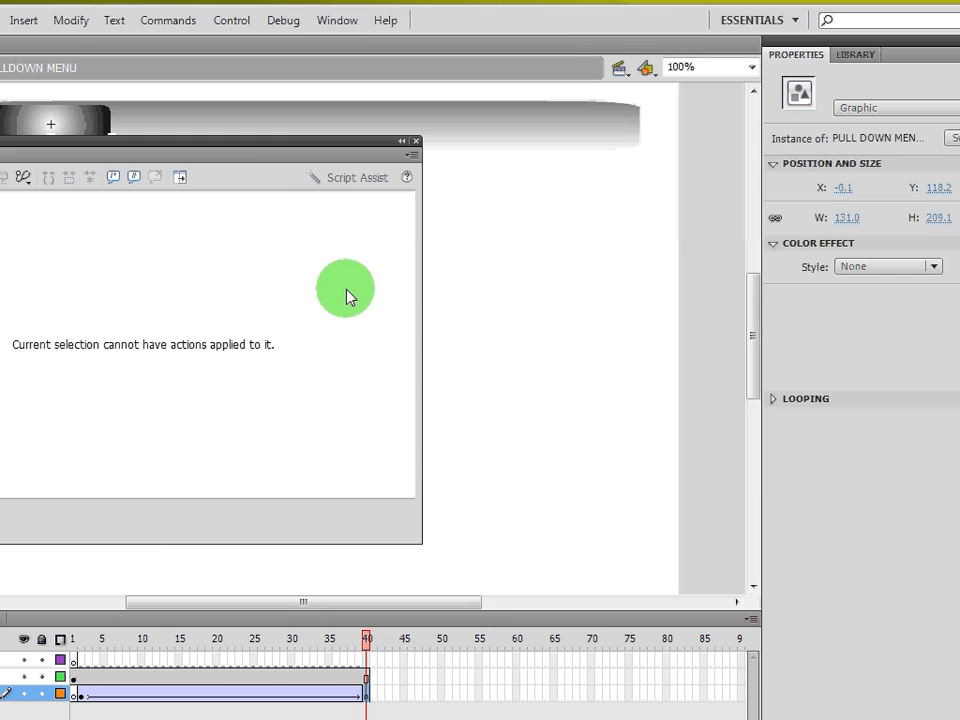
pyautogui.moveTo(263, 160); pyautogui.dragTo(540, 142)
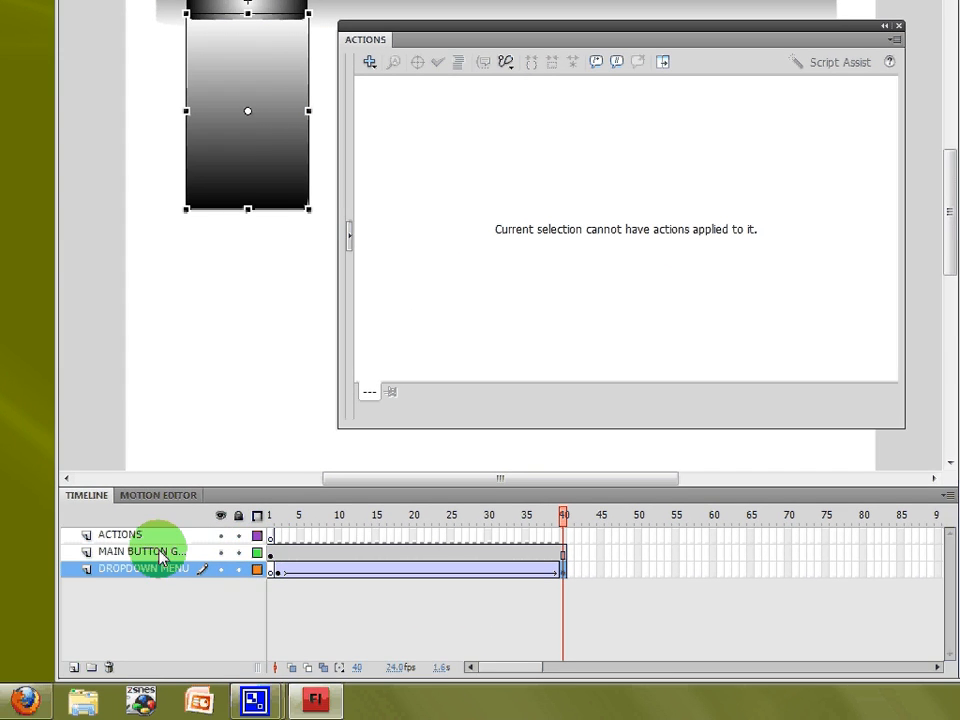
pyautogui.click(298, 535)
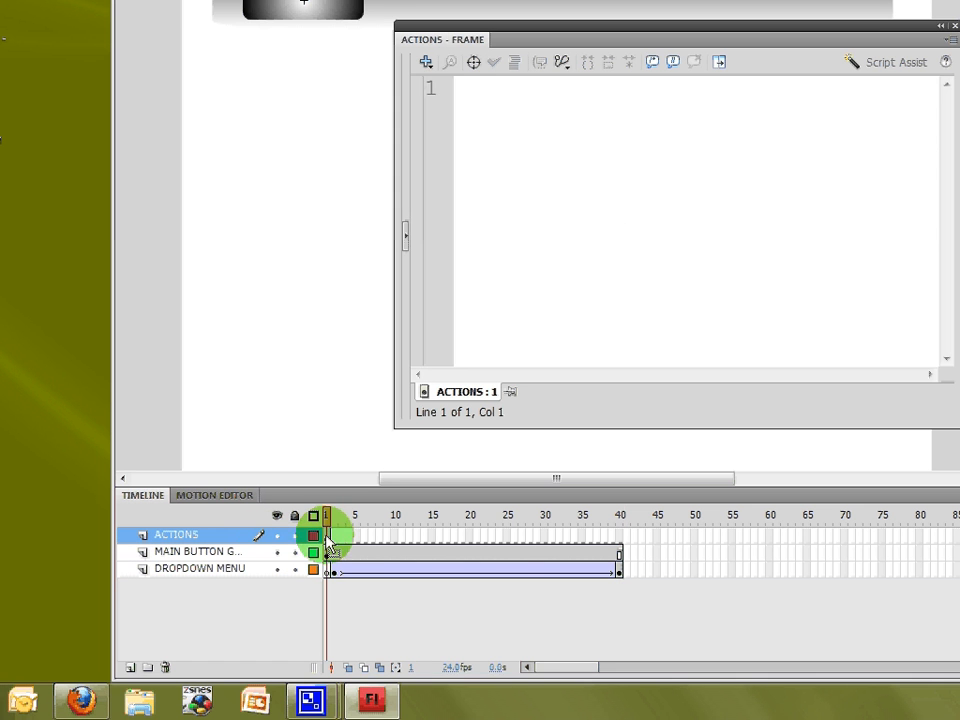
pyautogui.click(542, 184)
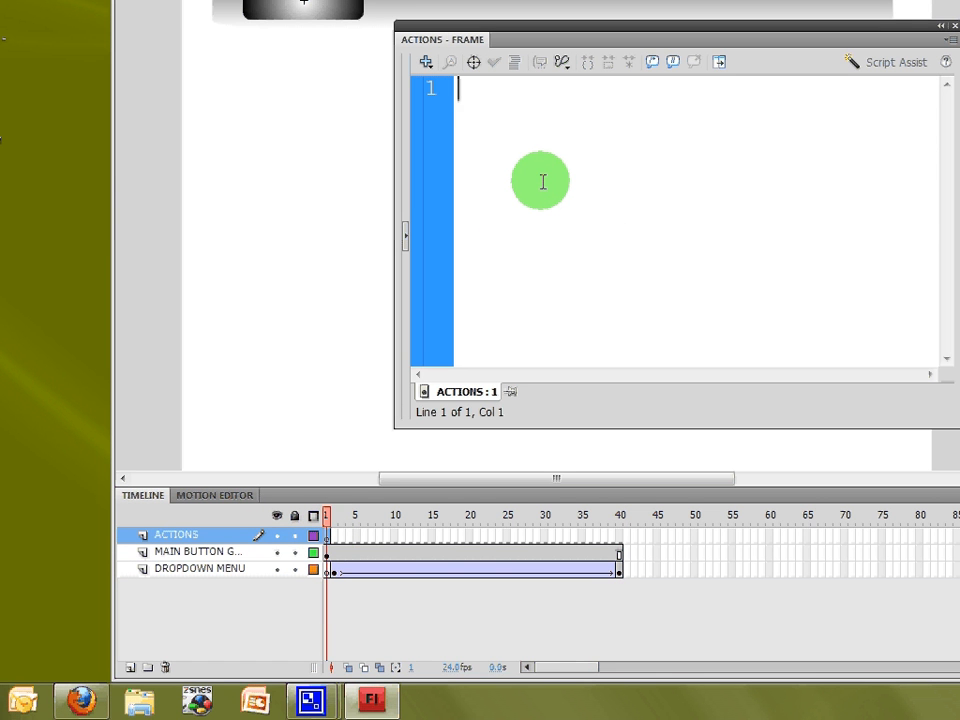
pyautogui.write('stop')
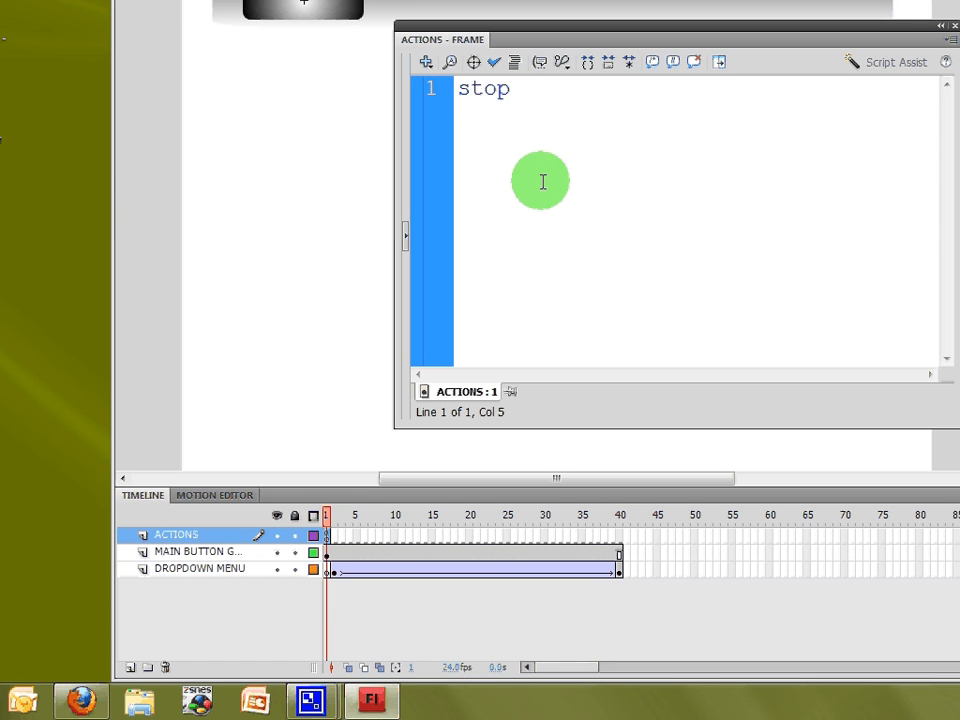
pyautogui.write('();')
# Step: Test the movie to check the stop action, and close the preview and the script editor
pyautogui.hotkey('ctrl', 'Return')
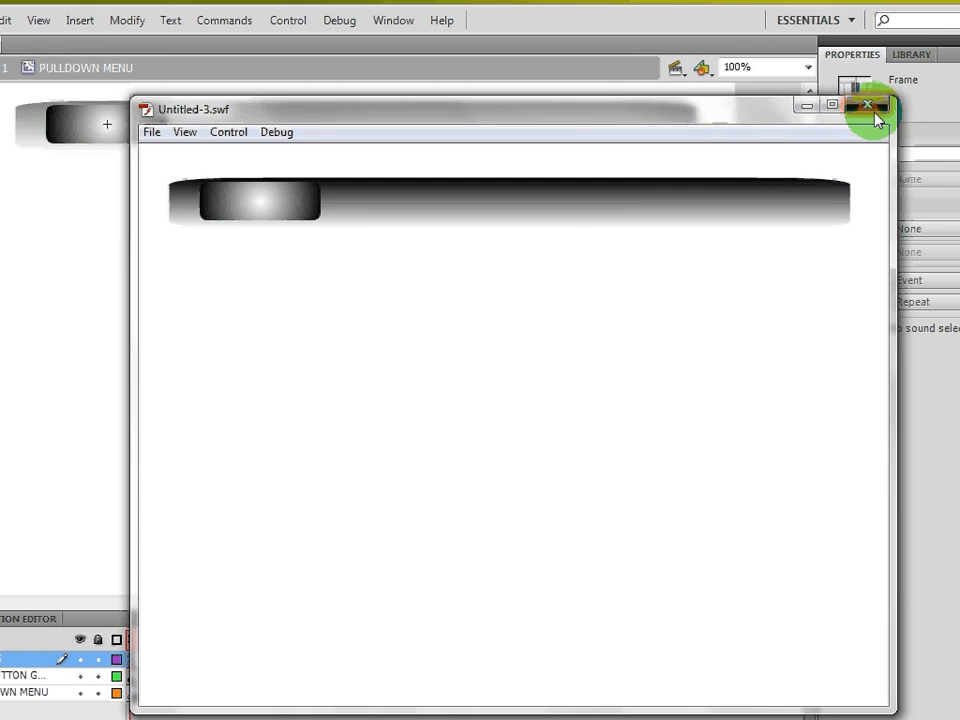
pyautogui.click(870, 108)
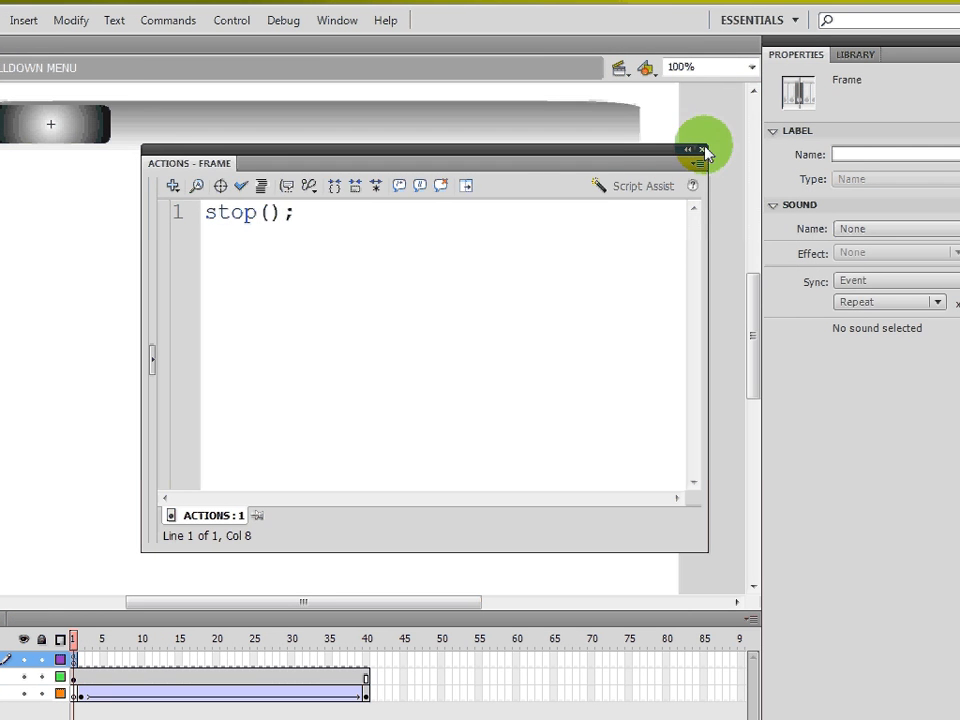
pyautogui.click(705, 152)
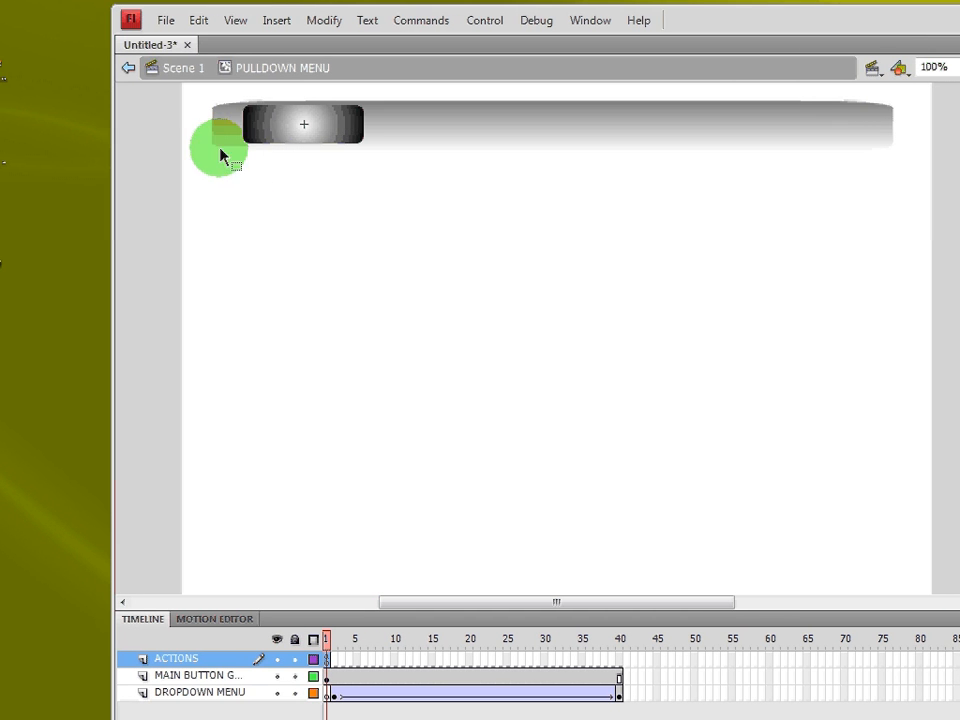
# Step: Add a layer named "transparent button" directly above the main button graphic's layer
pyautogui.click(274, 136)
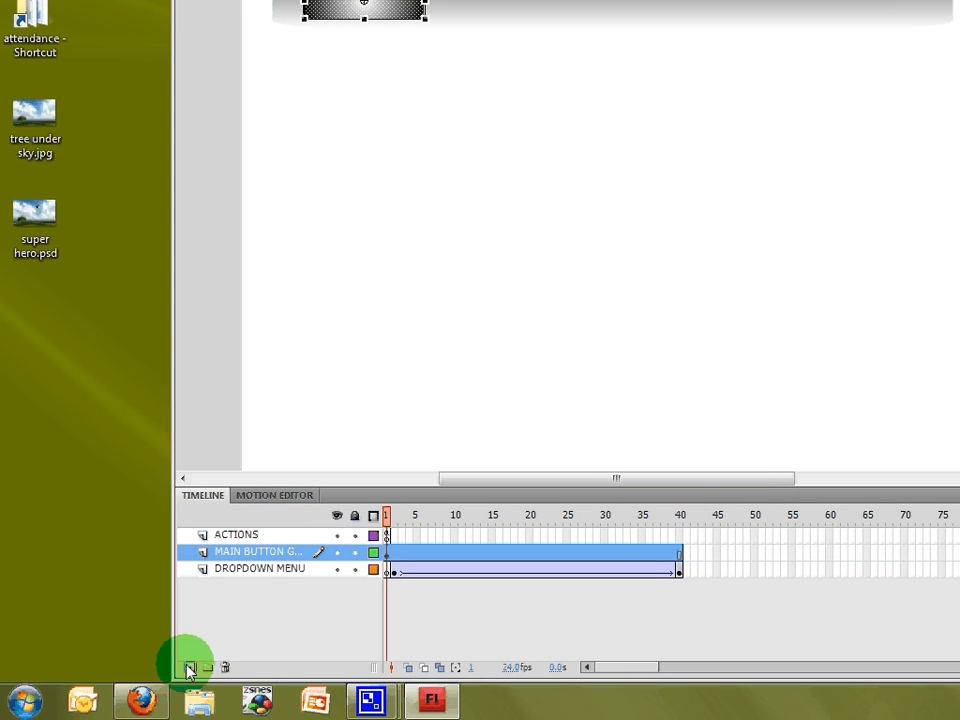
pyautogui.click(190, 668)
pyautogui.doubleClick(234, 552)
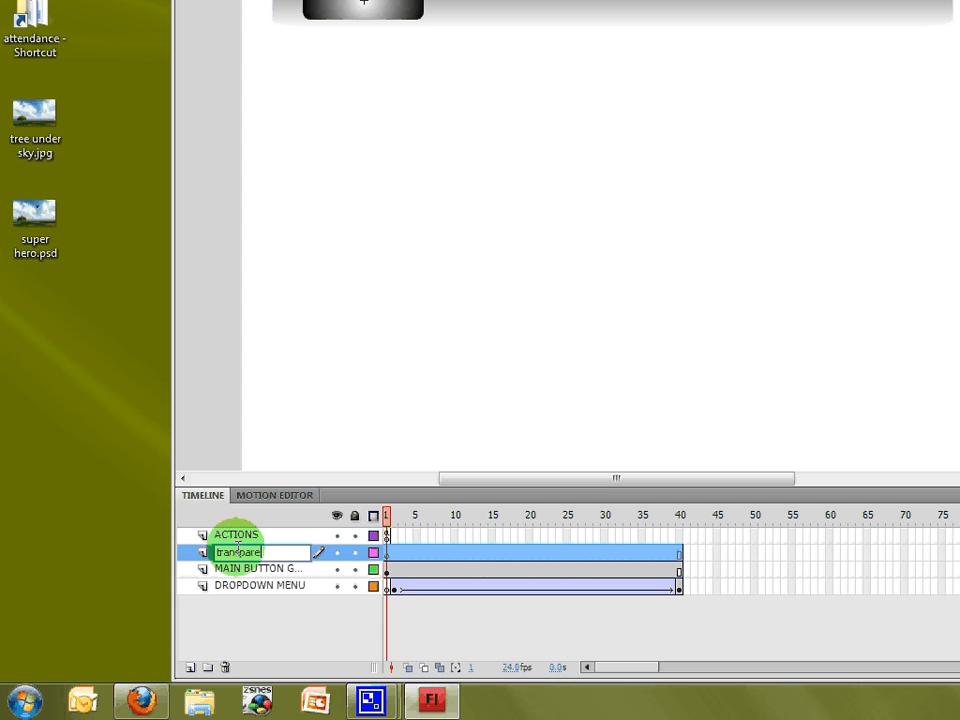
pyautogui.write('transparent button')
pyautogui.press('Return')
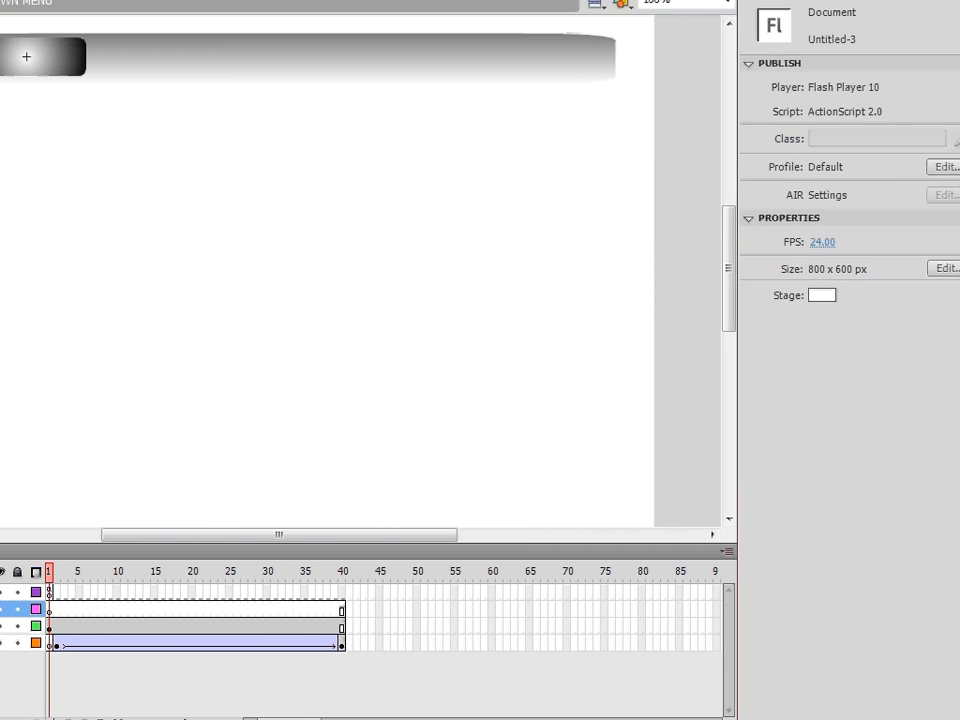
# Step: Draw a solid green rounded rectangle without a stroke covering the main button graphic
pyautogui.click(956, 185)
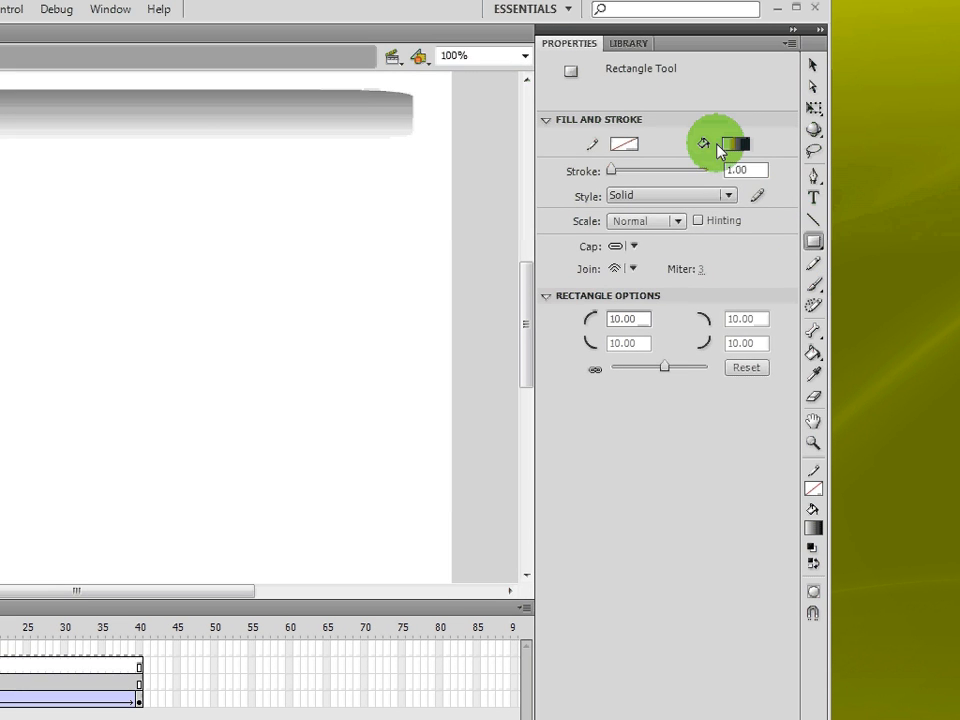
pyautogui.click(733, 145)
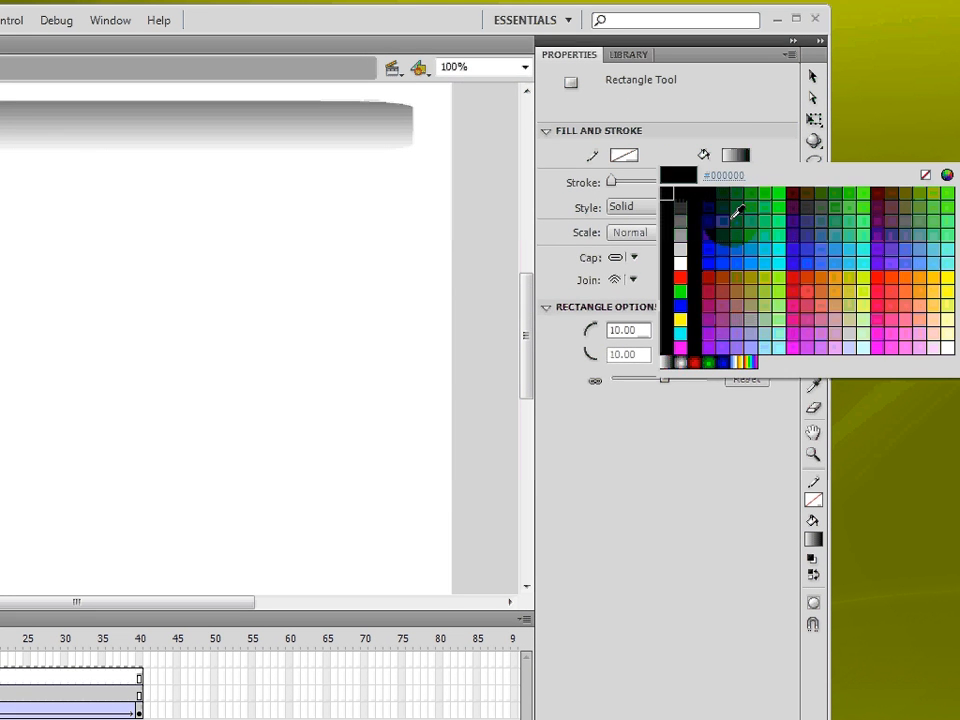
pyautogui.click(680, 293)
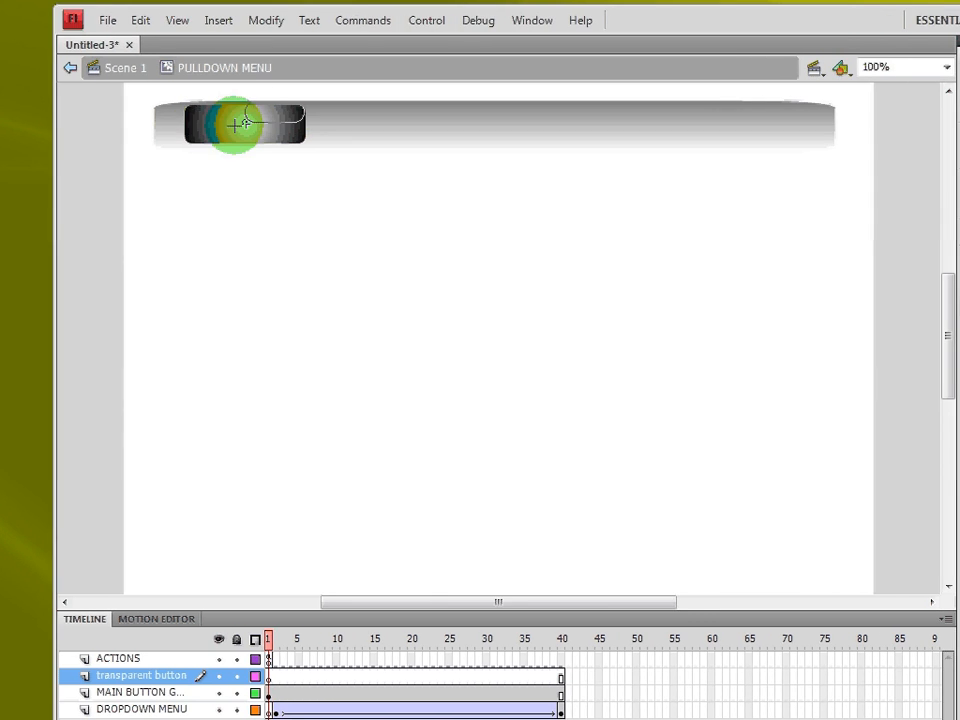
pyautogui.click(266, 145)
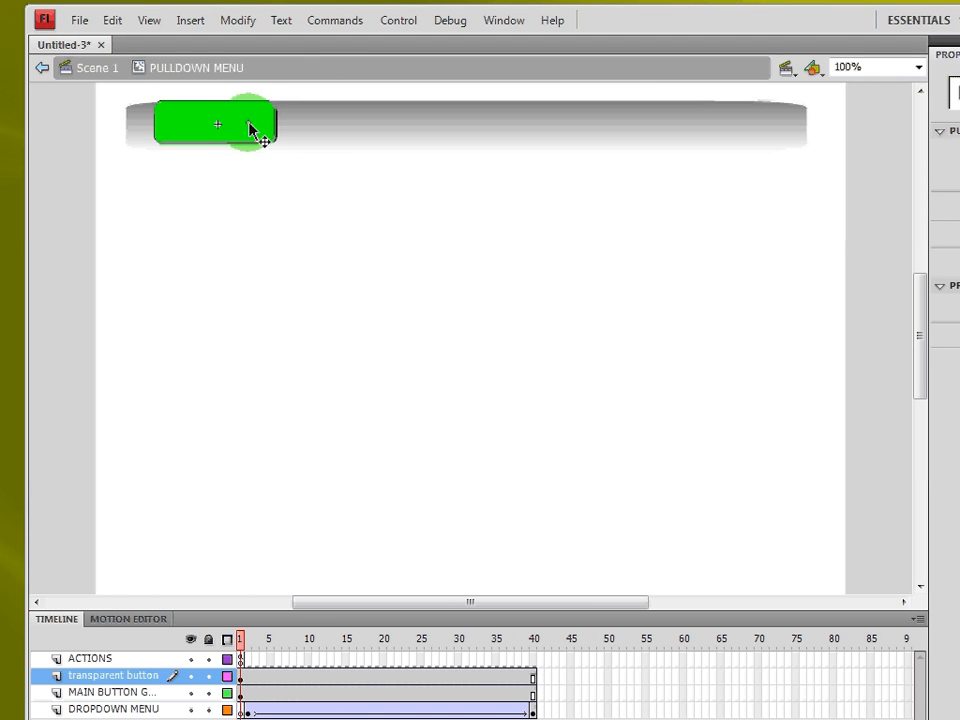
# Step: Convert the green rectangle into a Button symbol named "transparent button"
pyautogui.click(262, 146)
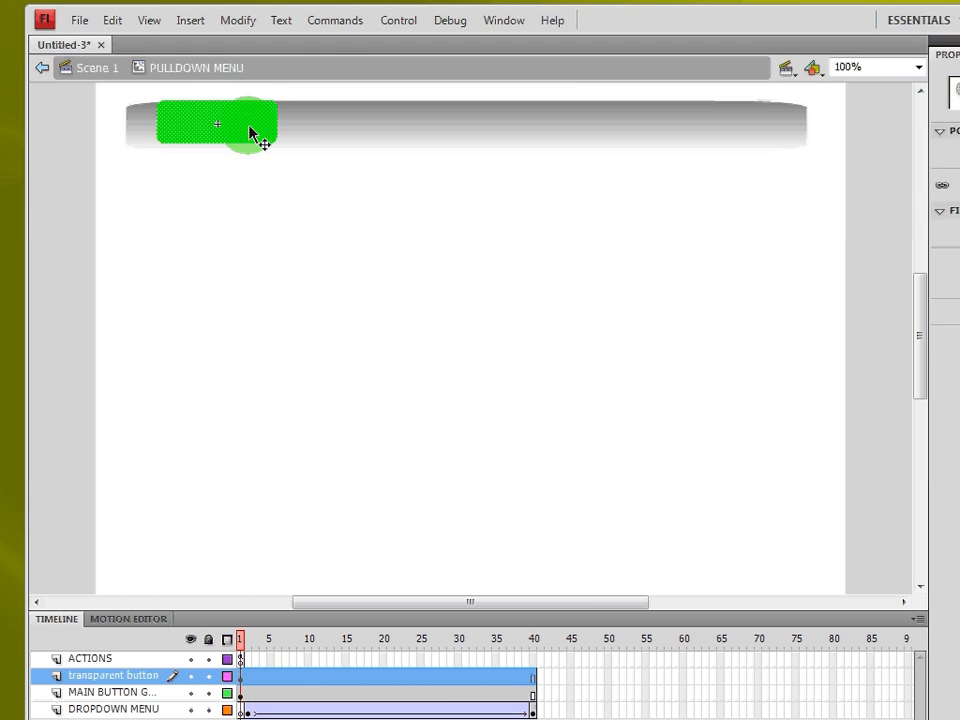
pyautogui.rightClick(254, 128)
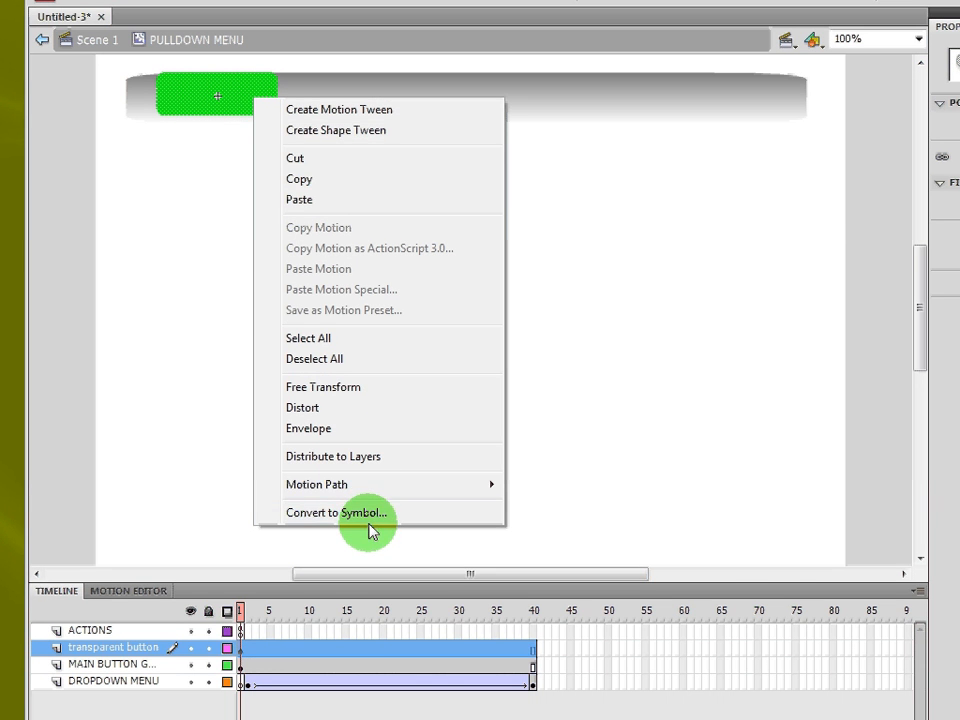
pyautogui.click(370, 520)
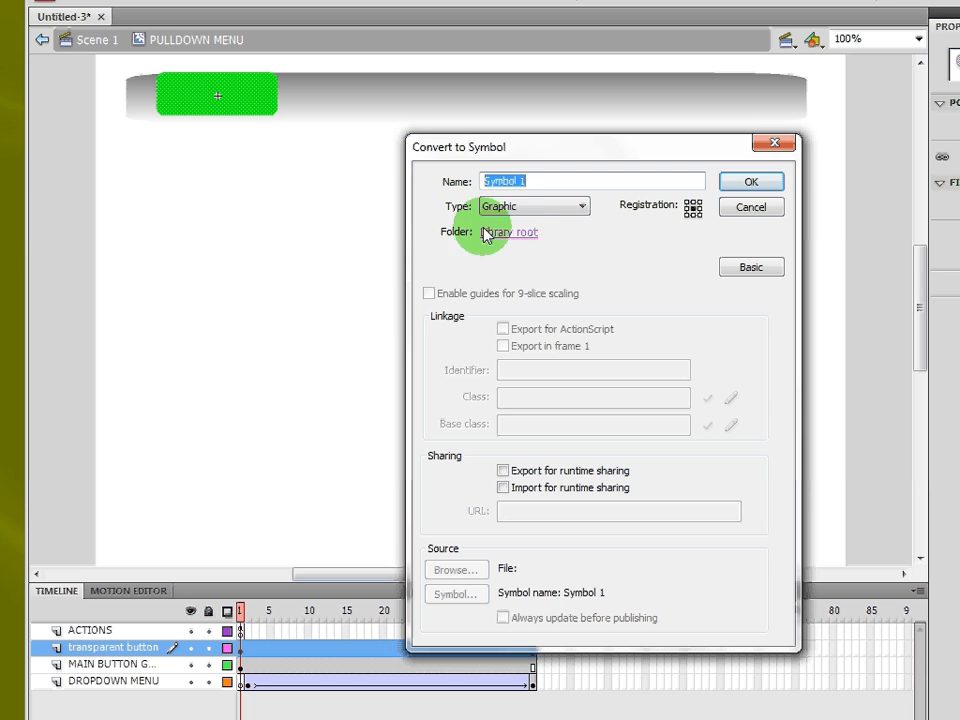
pyautogui.click(531, 206)
pyautogui.click(510, 234)
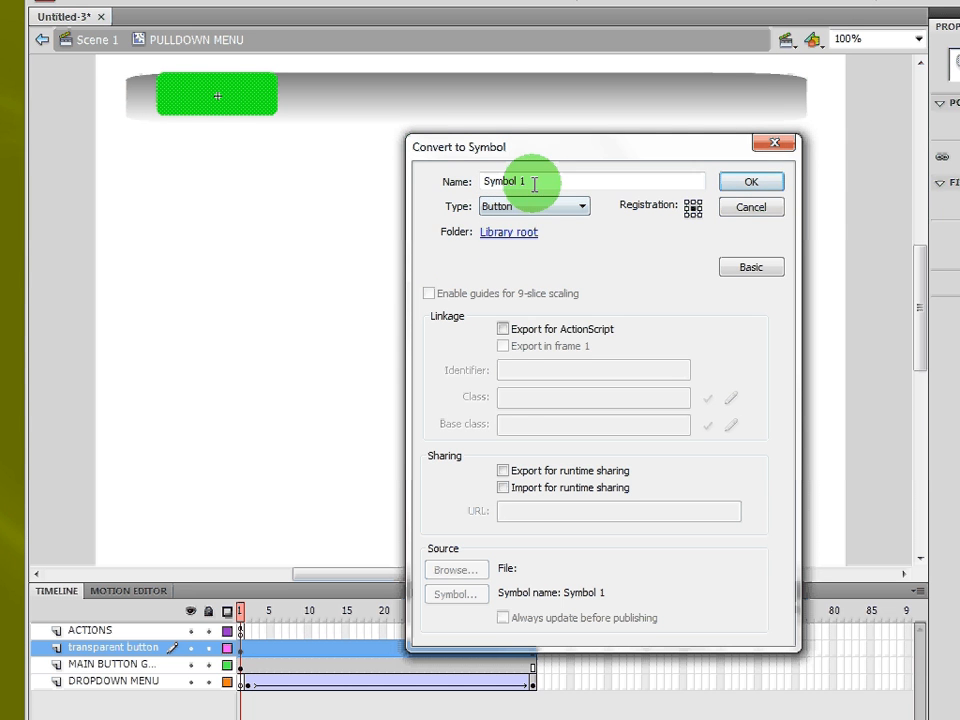
pyautogui.moveTo(533, 183); pyautogui.dragTo(346, 135)
pyautogui.write('transparent butto')
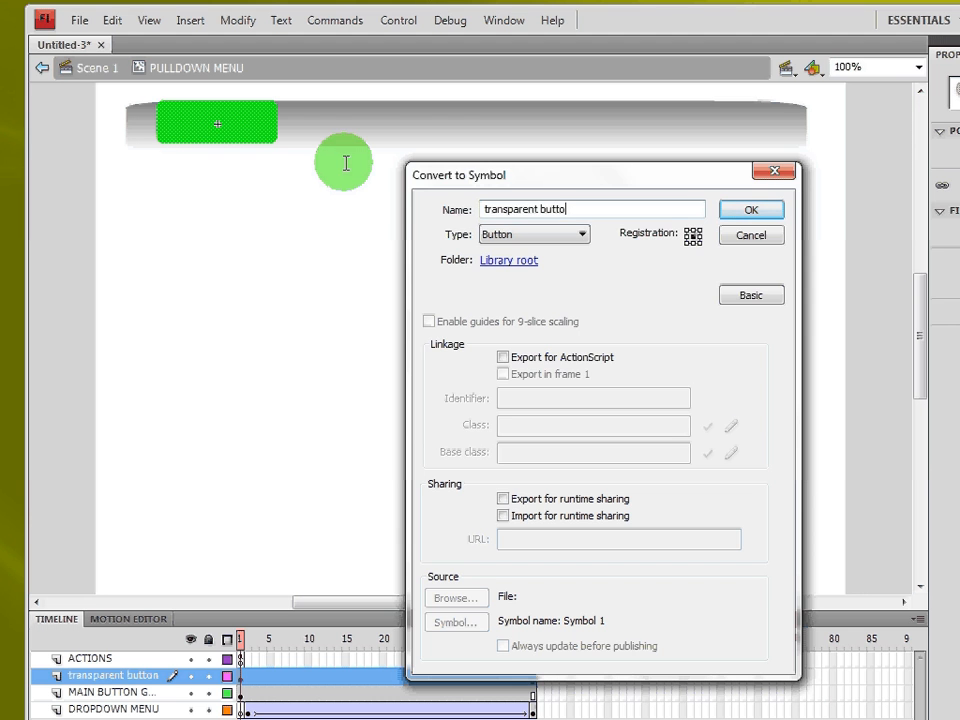
pyautogui.write('n')
pyautogui.press('Return')
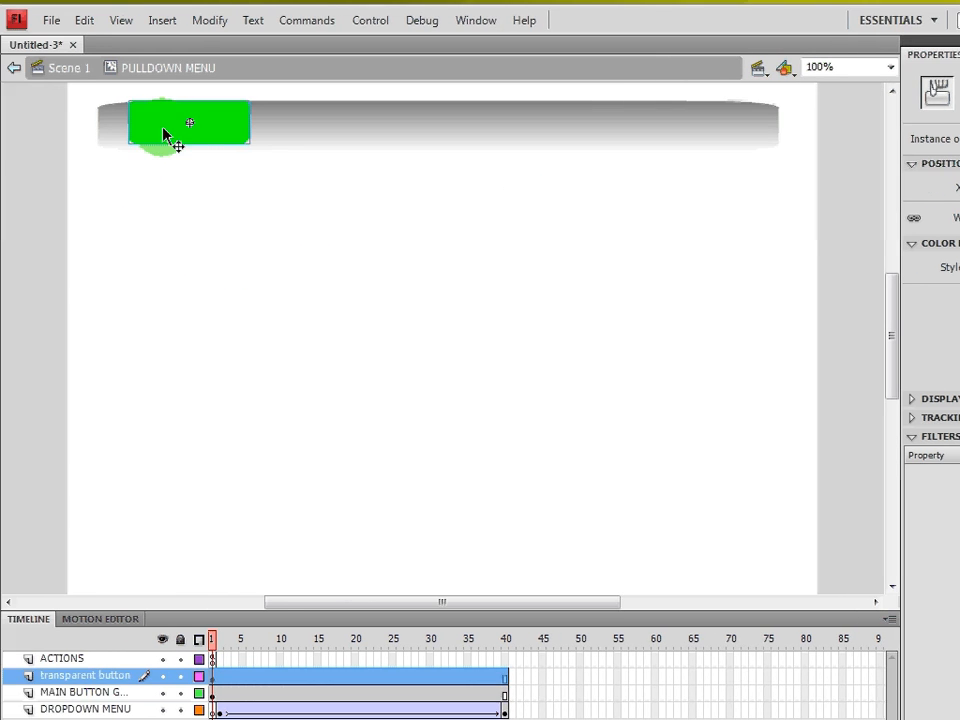
# Step: Open the transparent button symbol for editing and move its keyframe from the Up state to the Hit state
pyautogui.doubleClick(212, 134)
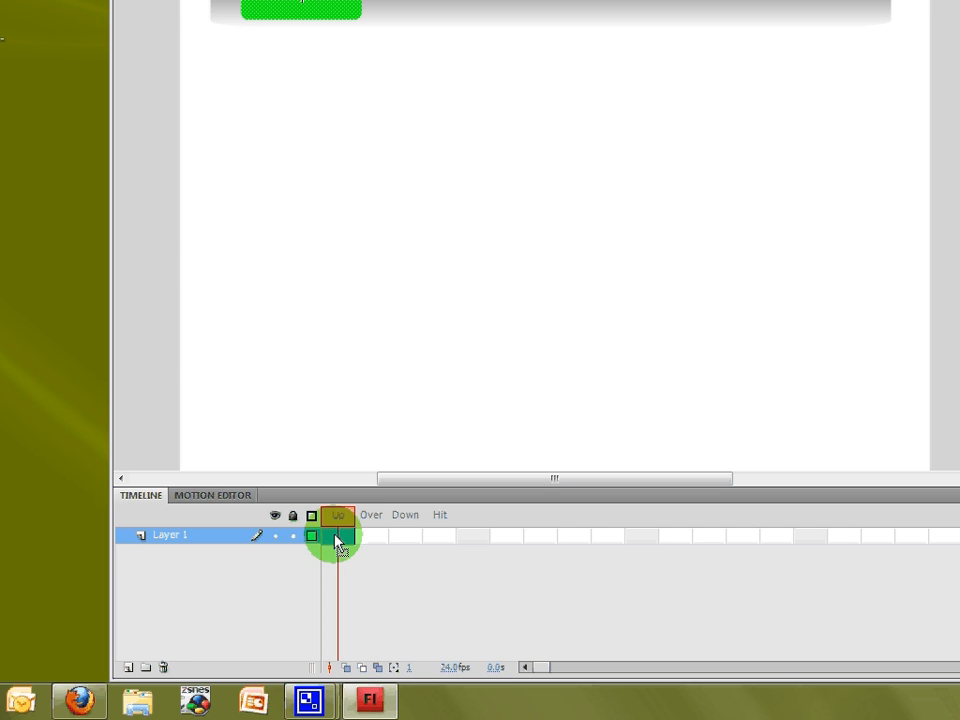
pyautogui.click(337, 535)
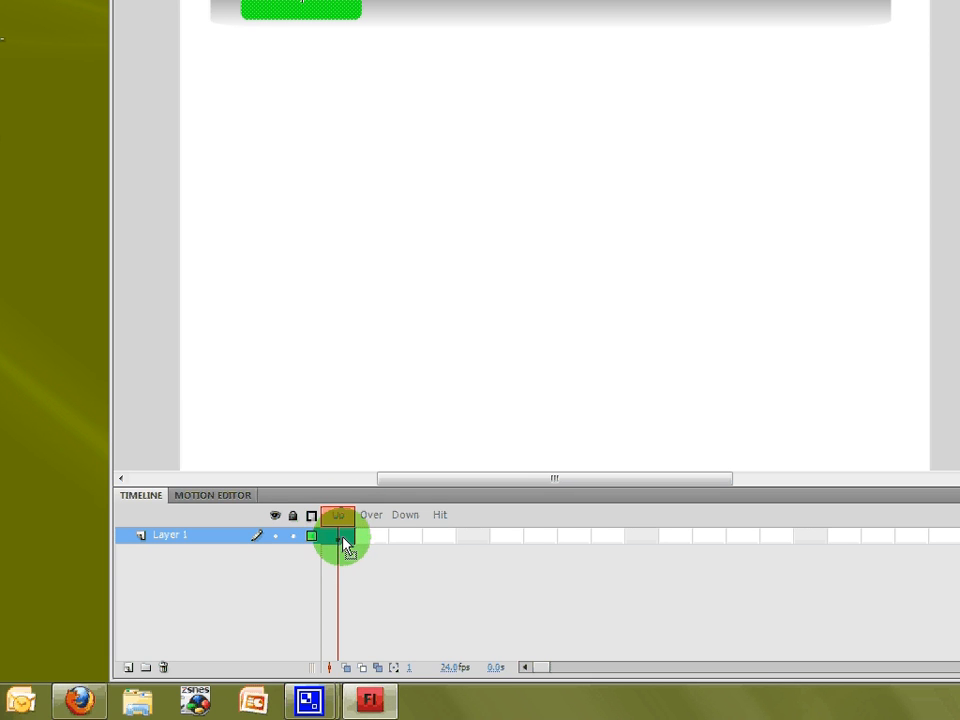
pyautogui.moveTo(340, 546); pyautogui.dragTo(441, 538)
pyautogui.moveTo(340, 540); pyautogui.dragTo(440, 543)
pyautogui.click(438, 542)
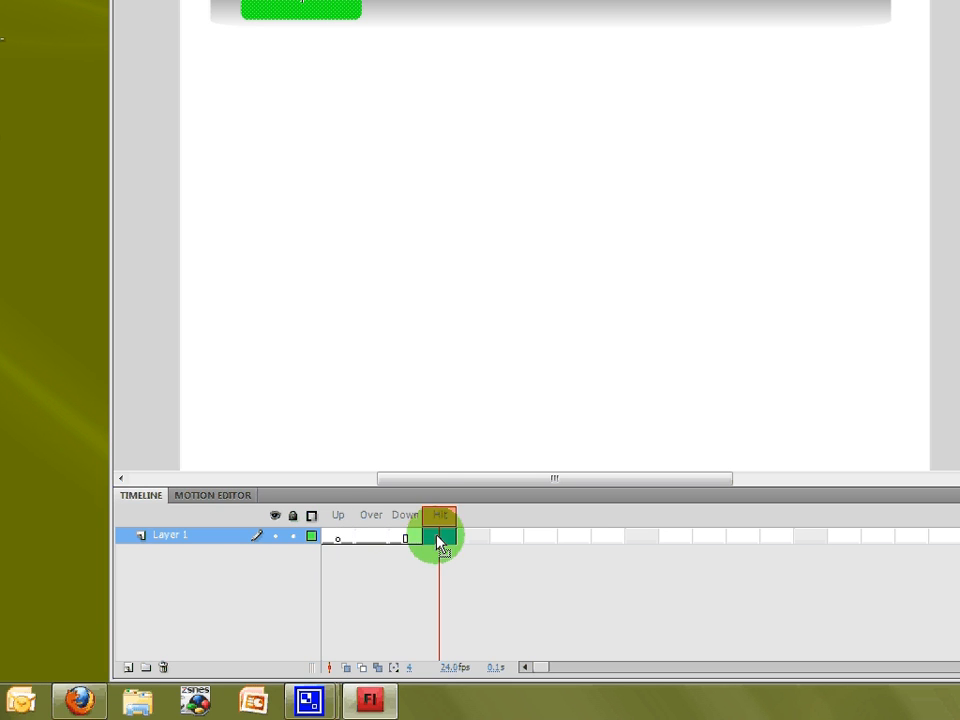
pyautogui.moveTo(305, 38); pyautogui.dragTo(349, 349)
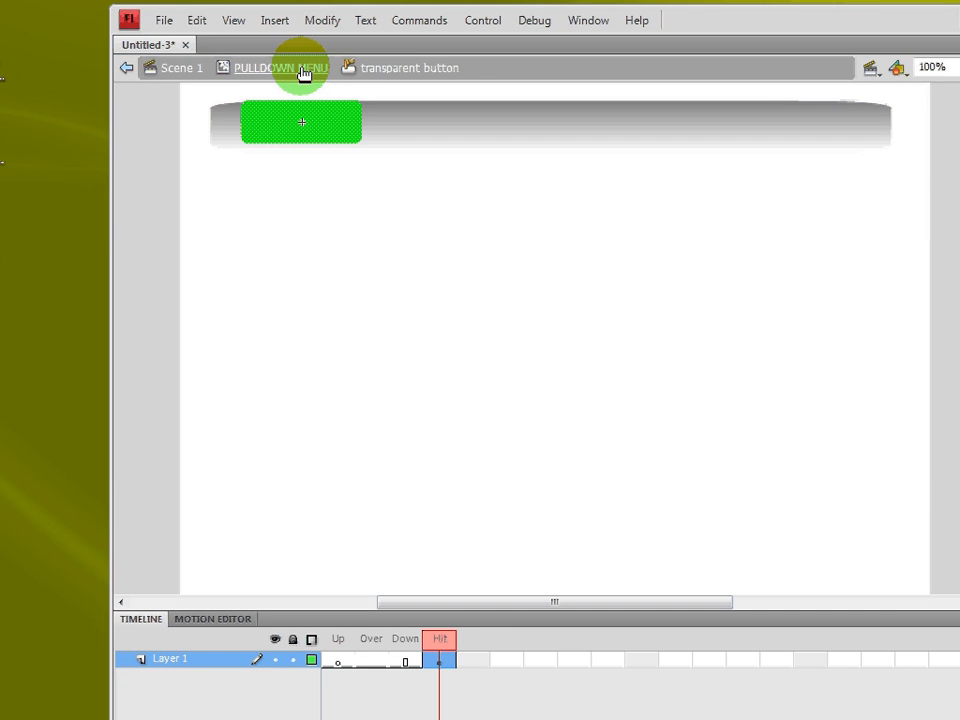
# Step: Return to the PULLDOWN MENU symbol and select the transparent button instance covering the main button
pyautogui.click(303, 73)
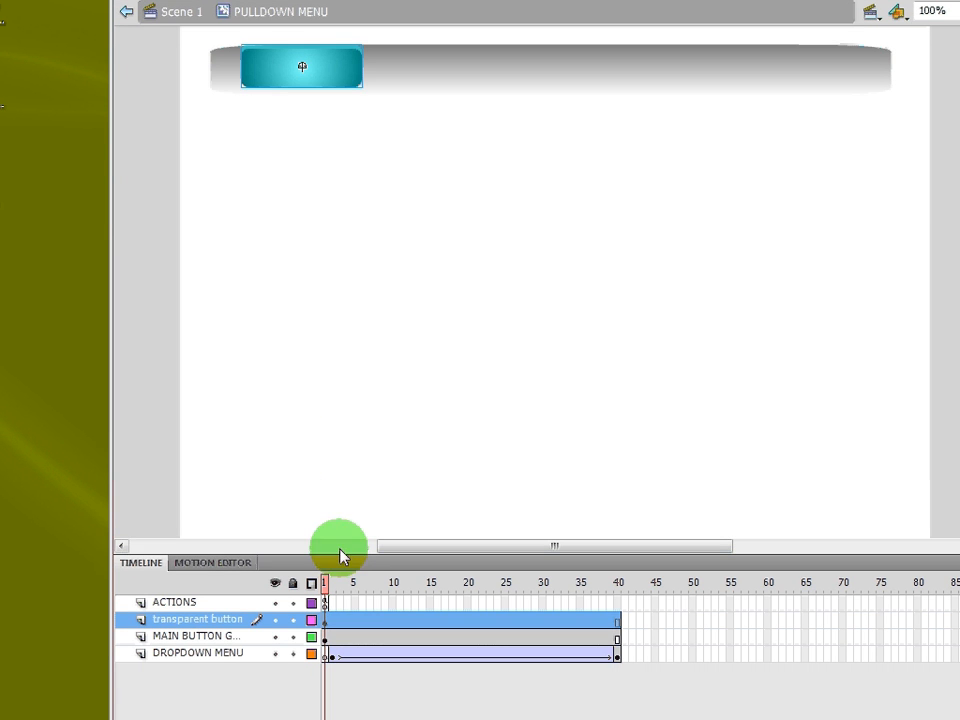
pyautogui.click(380, 548)
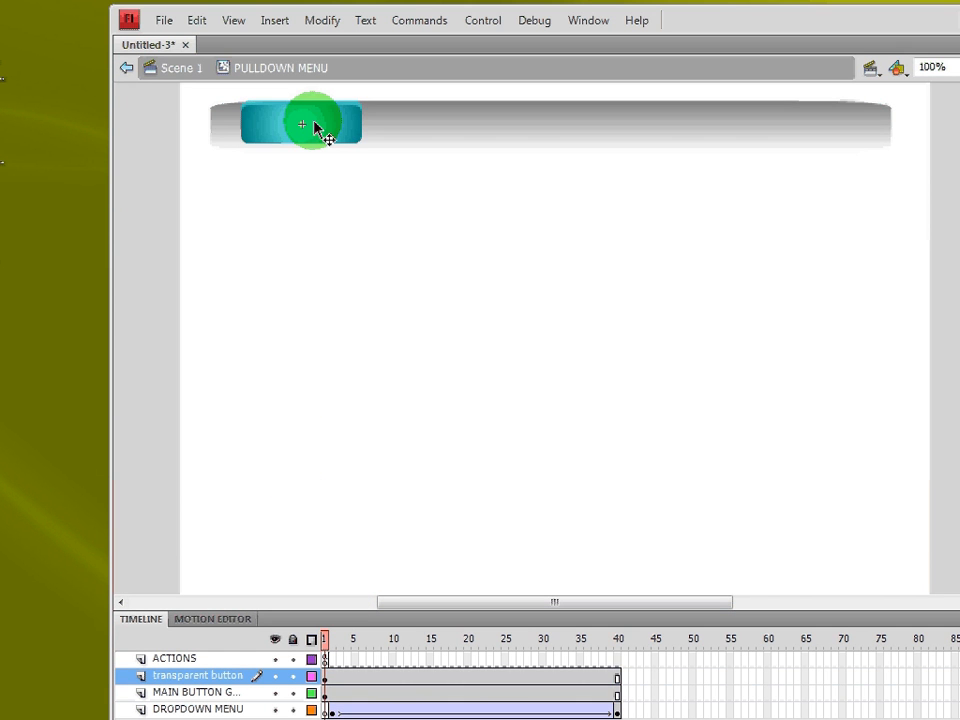
pyautogui.click(314, 71)
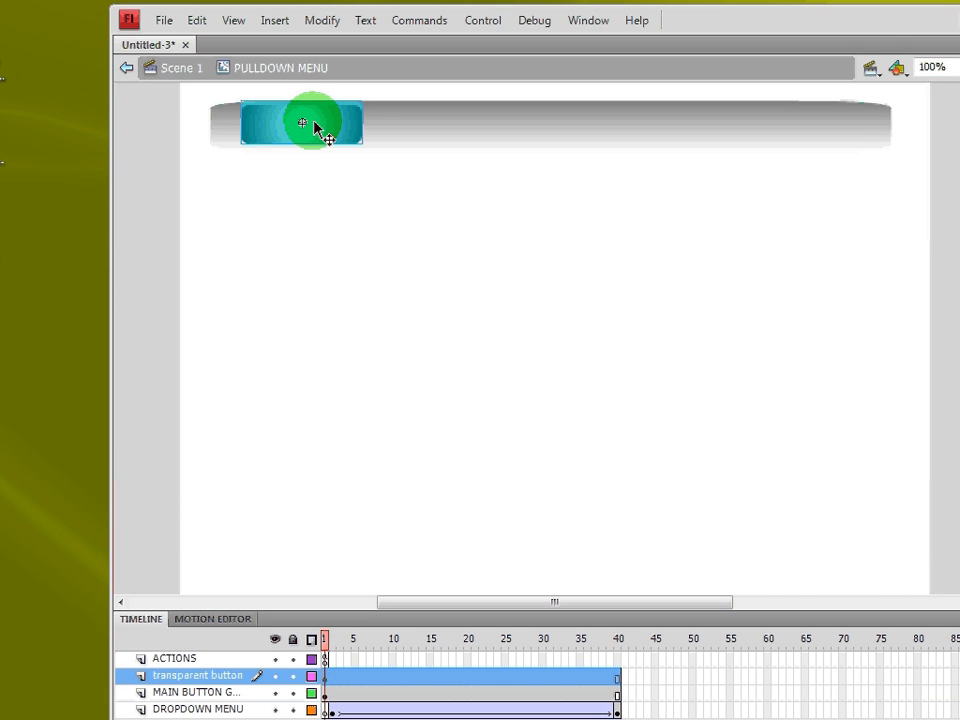